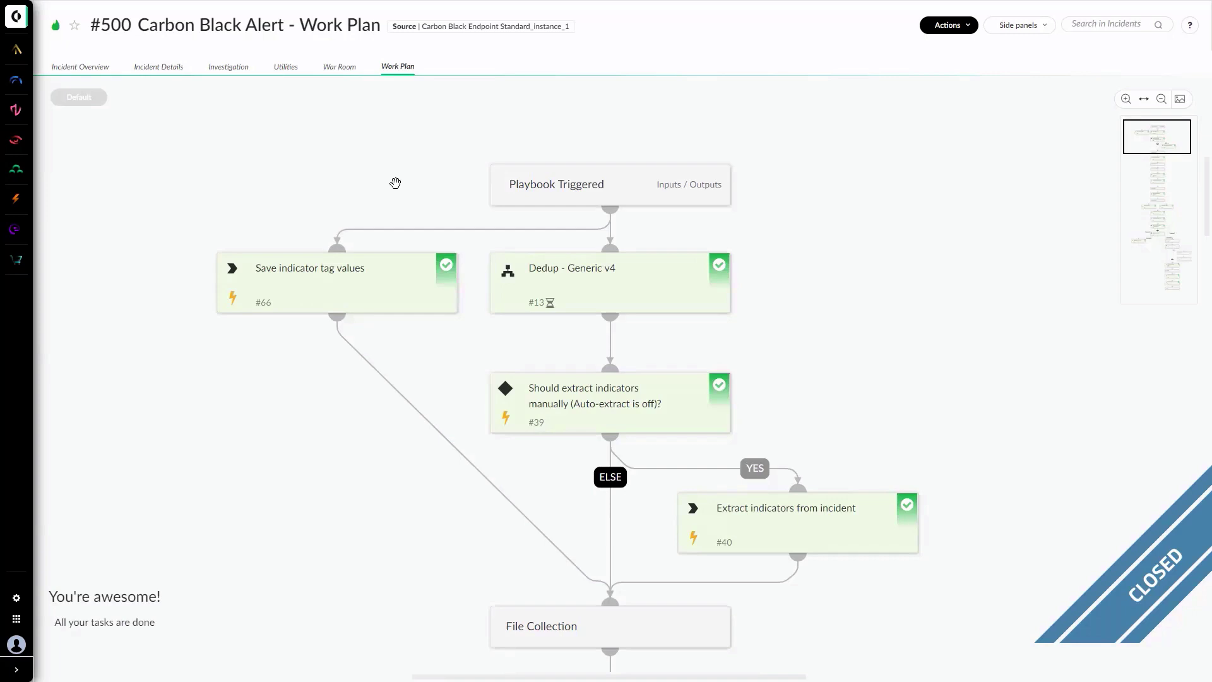
{"action": "scroll", "coordinate": [396, 183], "scroll_direction": "down", "scroll_amount": 3}
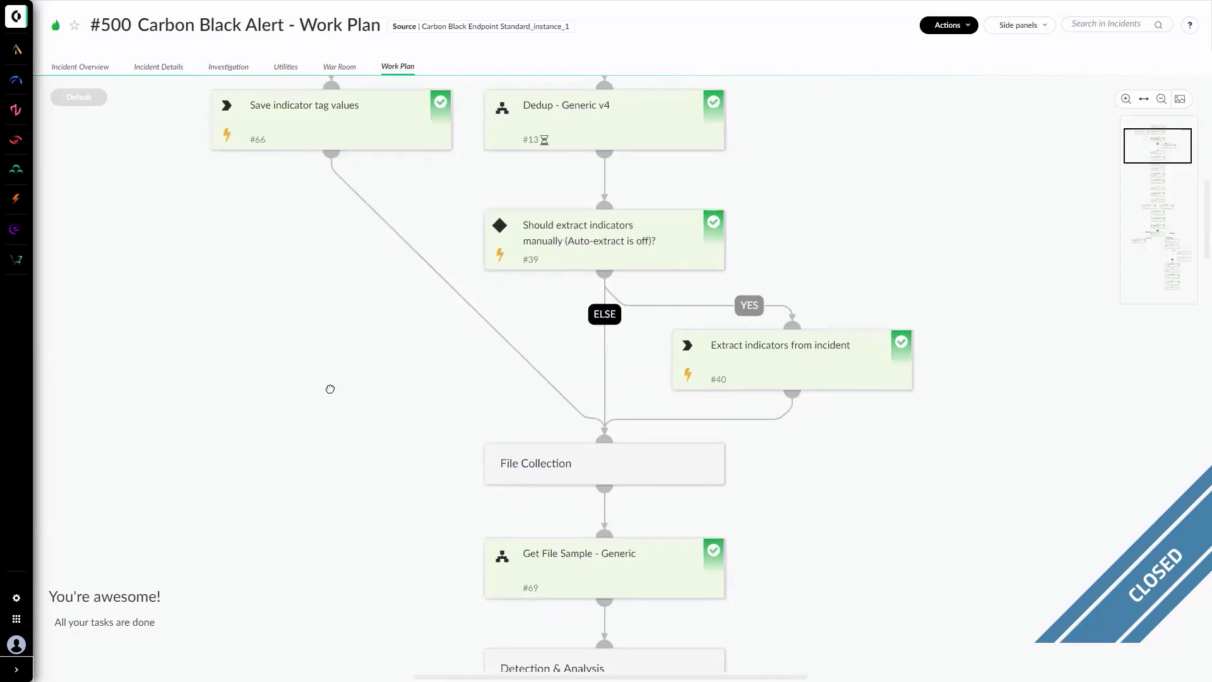
{"action": "scroll", "coordinate": [346, 212], "scroll_direction": "down", "scroll_amount": 5}
{"action": "scroll", "coordinate": [346, 212], "scroll_direction": "down", "scroll_amount": 1}
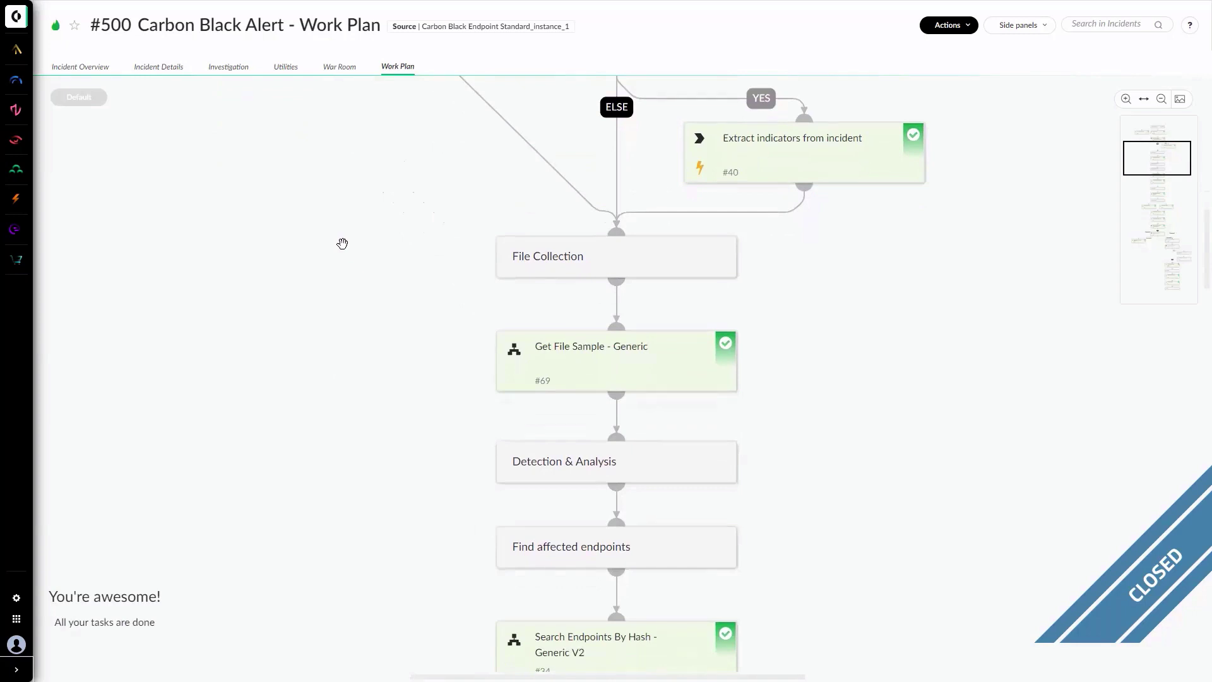
Step: Pan the work plan down past the endpoint hash search to the Dynamic Analysis detonation tasks
{"action": "mouse_move", "coordinate": [390, 569]}
{"action": "left_mouse_down"}
{"action": "mouse_move", "coordinate": [408, 264]}
{"action": "mouse_move", "coordinate": [398, 229]}
{"action": "left_mouse_up"}
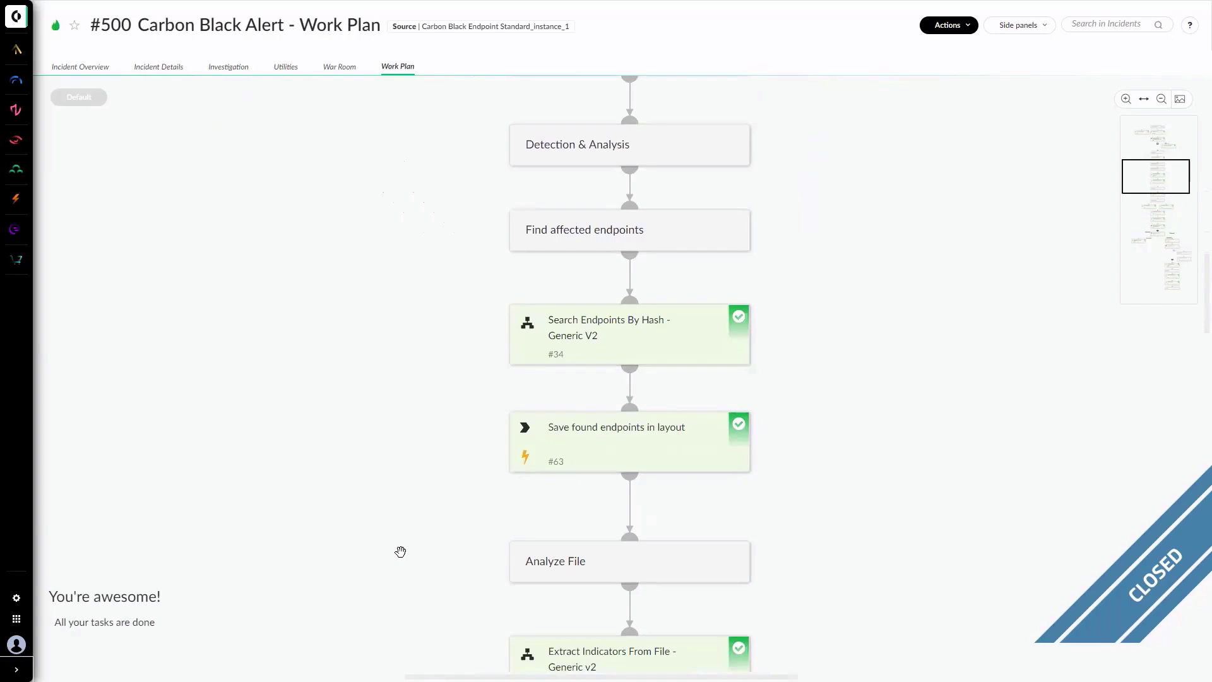
{"action": "left_click_drag", "start_coordinate": [400, 549], "coordinate": [406, 198]}
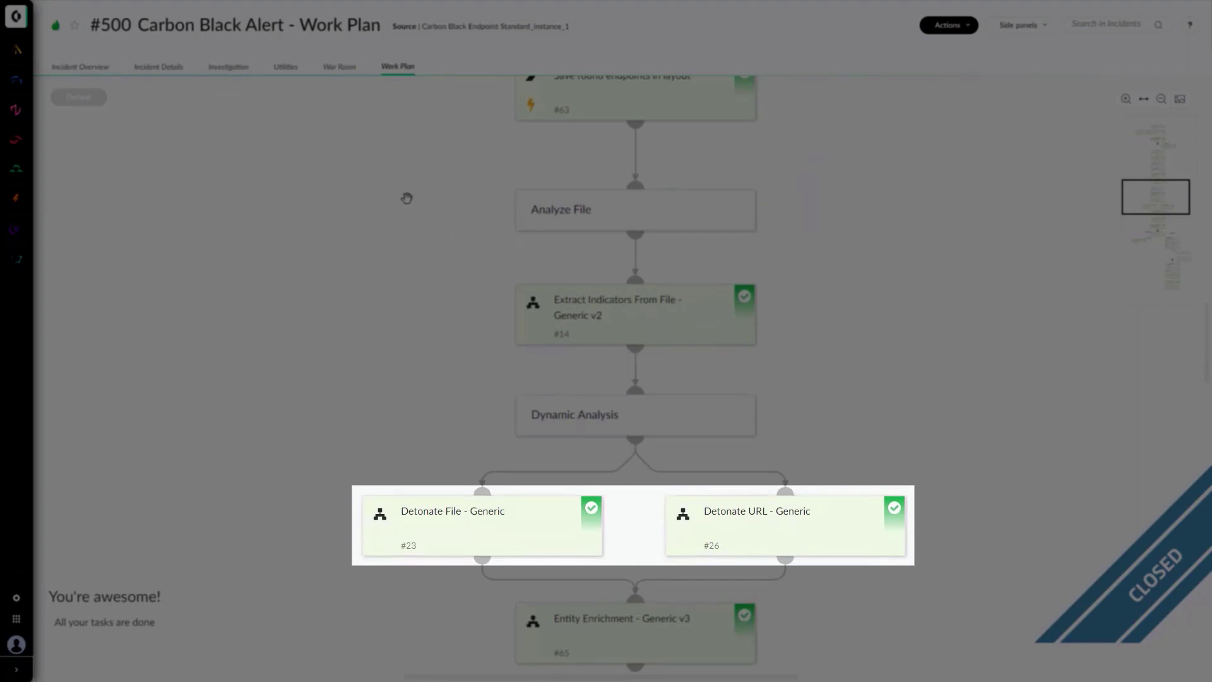
{"action": "scroll", "coordinate": [420, 494], "scroll_direction": "down", "scroll_amount": 1}
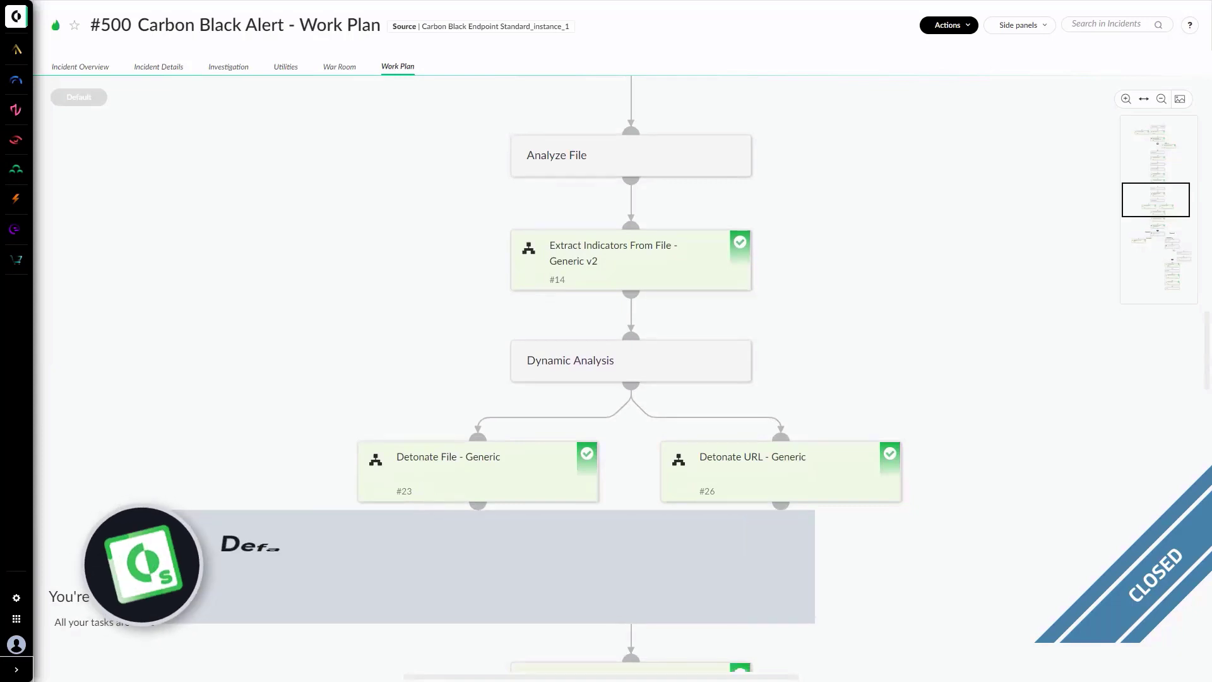
{"action": "scroll", "coordinate": [545, 486], "scroll_direction": "down", "scroll_amount": 1}
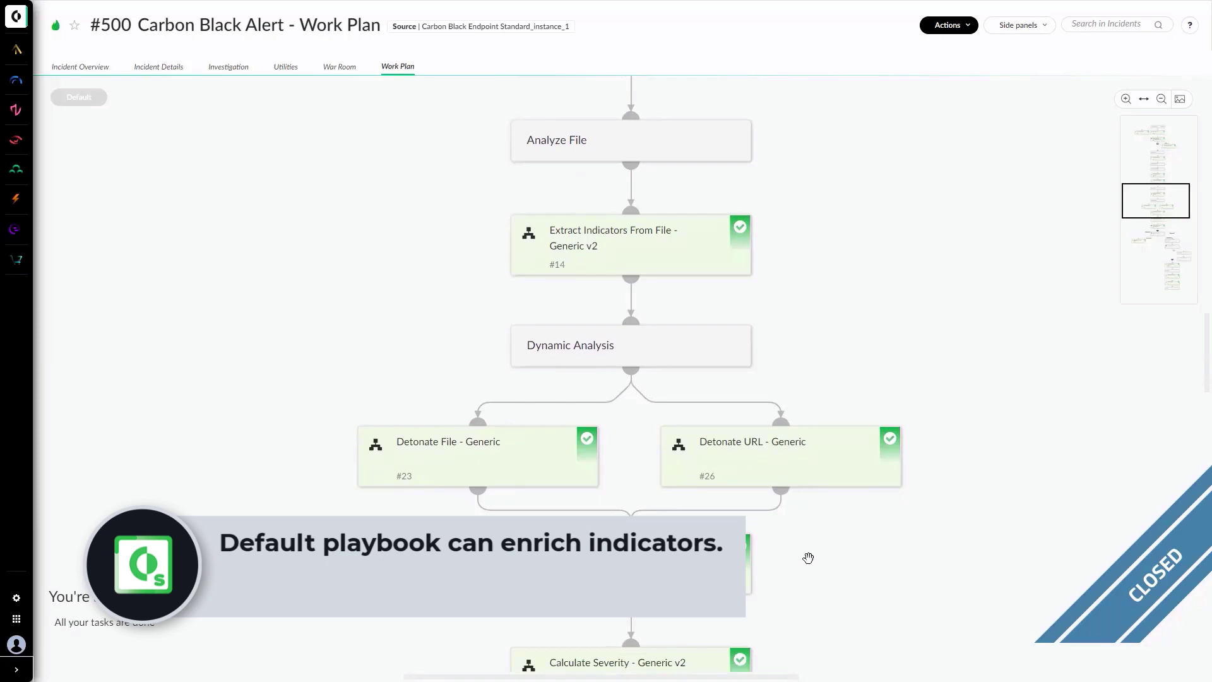
{"action": "scroll", "coordinate": [805, 534], "scroll_direction": "down", "scroll_amount": 1}
Step: Pan through the enrichment, severity and verdict branches and the Containment remediation tasks
{"action": "left_click_drag", "start_coordinate": [805, 534], "coordinate": [784, 386]}
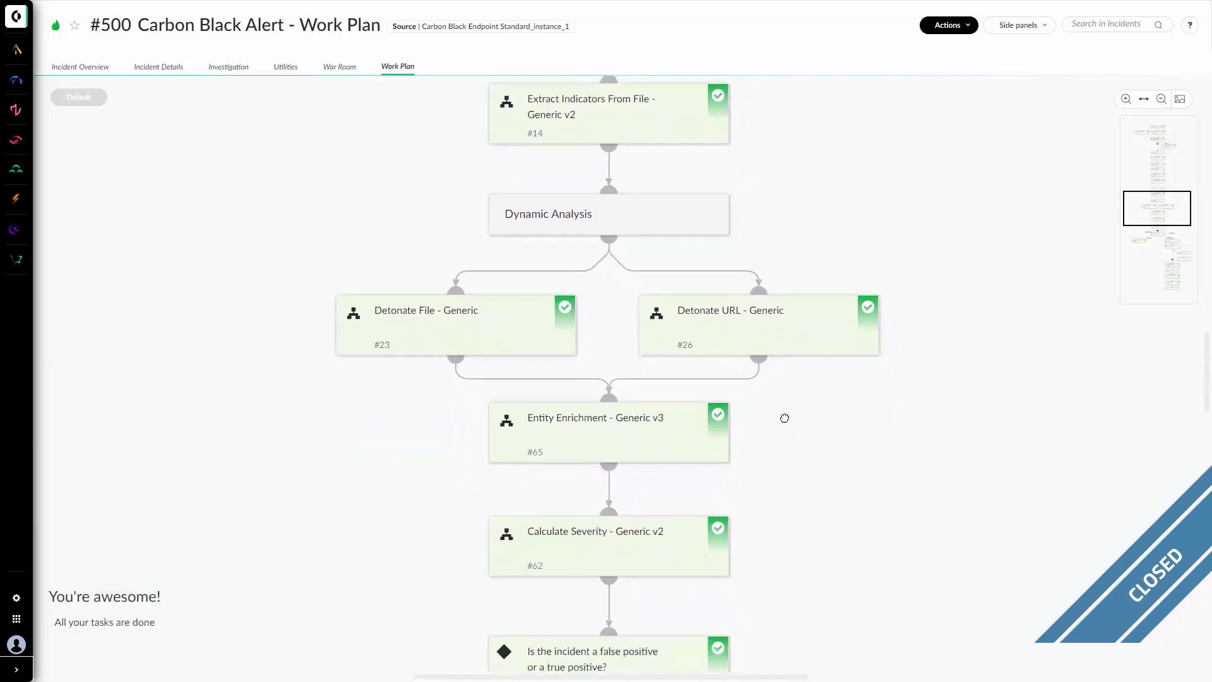
{"action": "scroll", "coordinate": [801, 445], "scroll_direction": "down", "scroll_amount": 1}
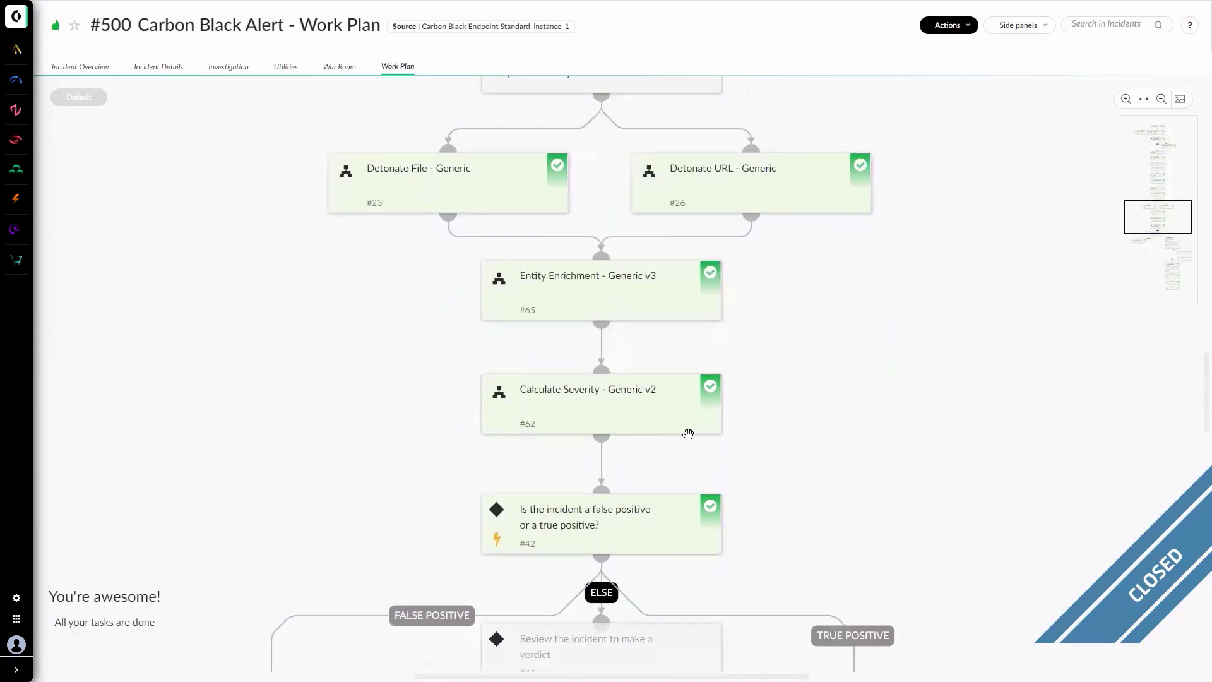
{"action": "left_click_drag", "start_coordinate": [802, 550], "coordinate": [808, 309]}
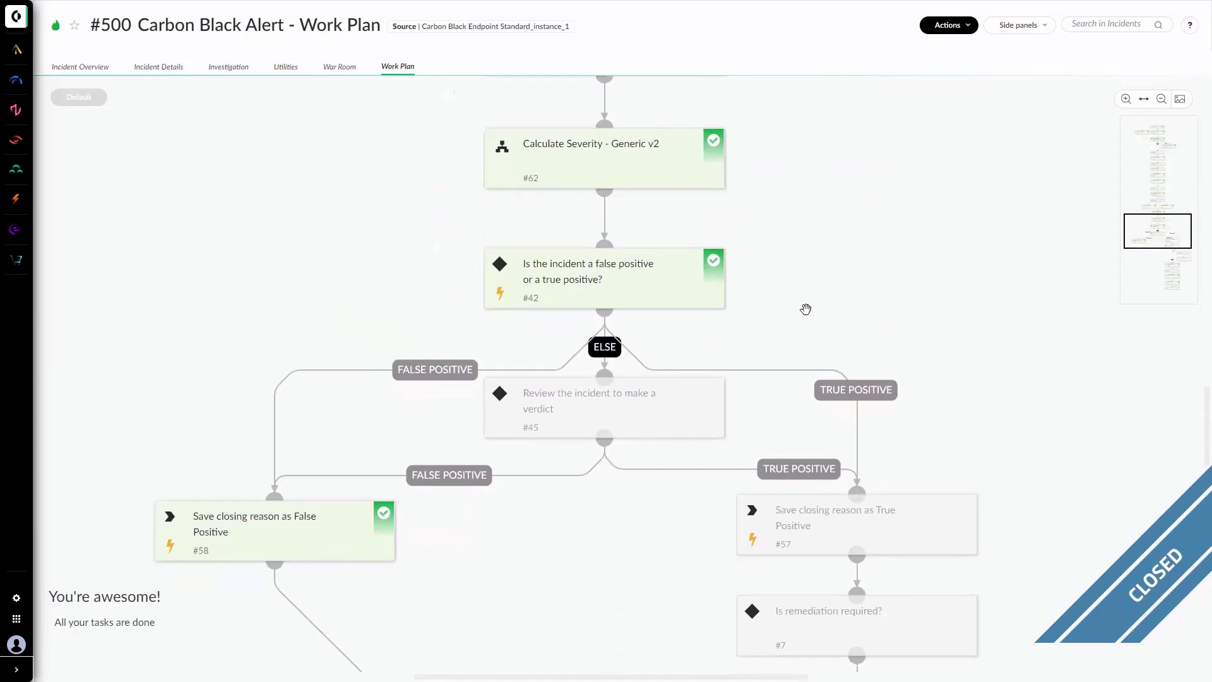
{"action": "left_click_drag", "start_coordinate": [783, 322], "coordinate": [786, 304]}
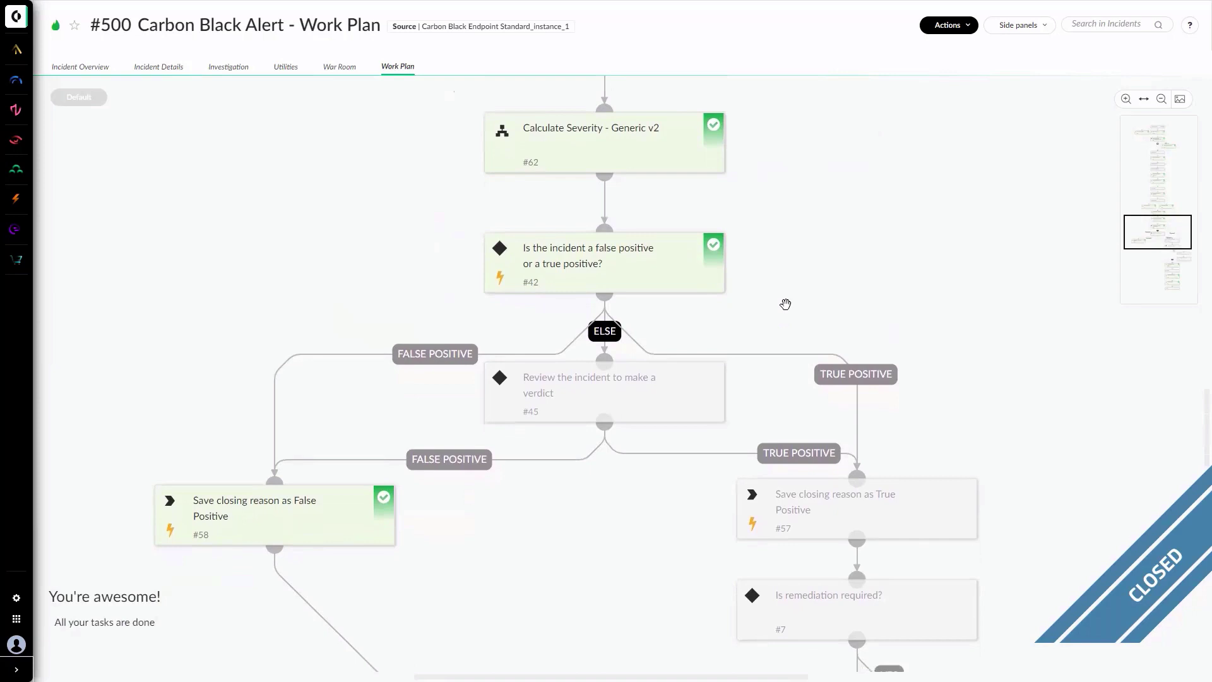
{"action": "left_click_drag", "start_coordinate": [933, 436], "coordinate": [789, 274]}
{"action": "left_click_drag", "start_coordinate": [912, 336], "coordinate": [854, 300]}
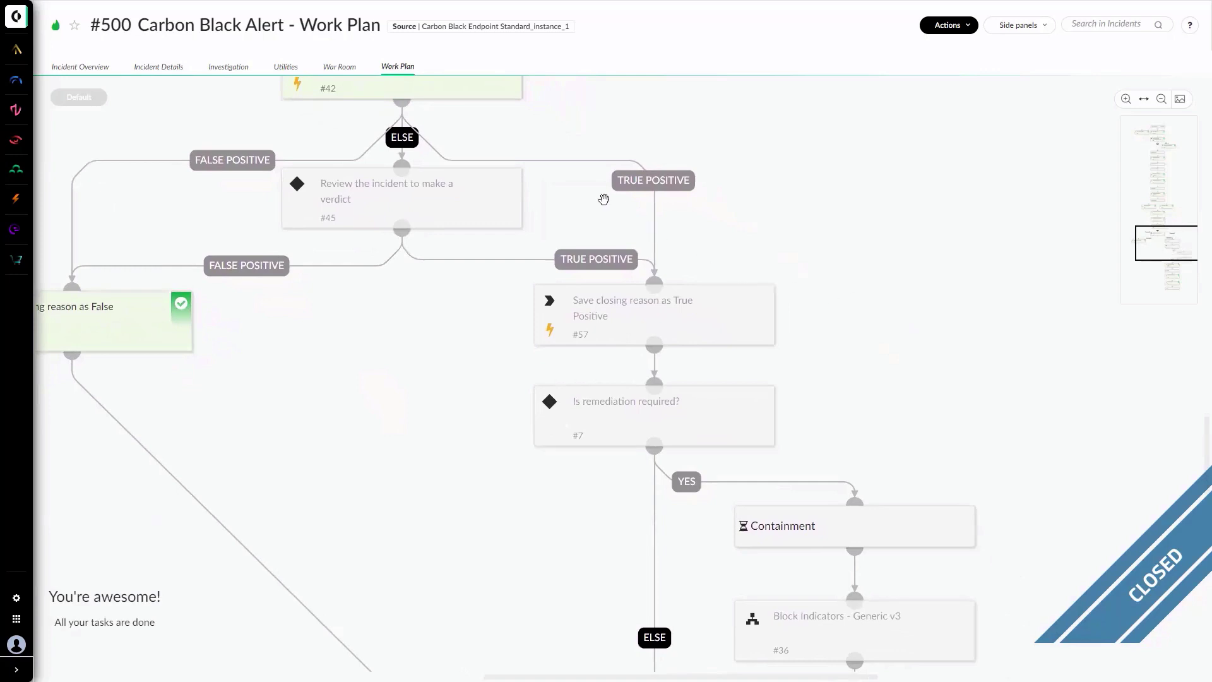
{"action": "left_click_drag", "start_coordinate": [566, 197], "coordinate": [713, 256]}
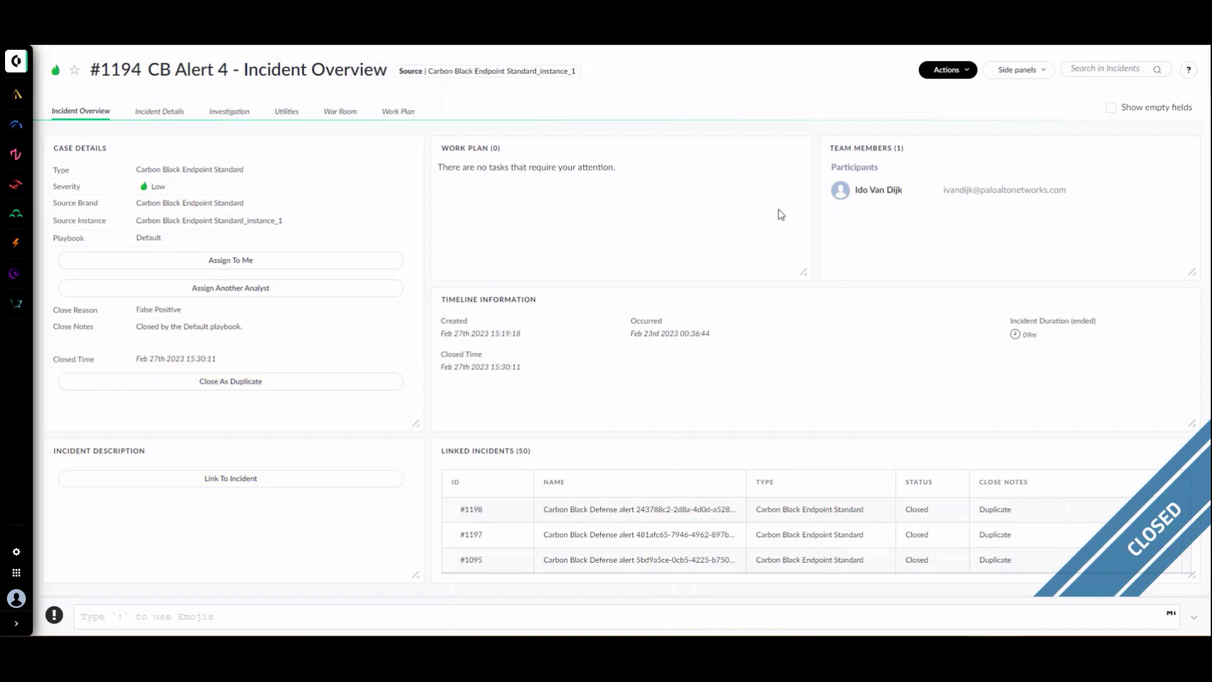
Step: Show incident #1194's Incident Details with its fields and the investigation summary PDF
{"action": "left_click", "coordinate": [152, 114]}
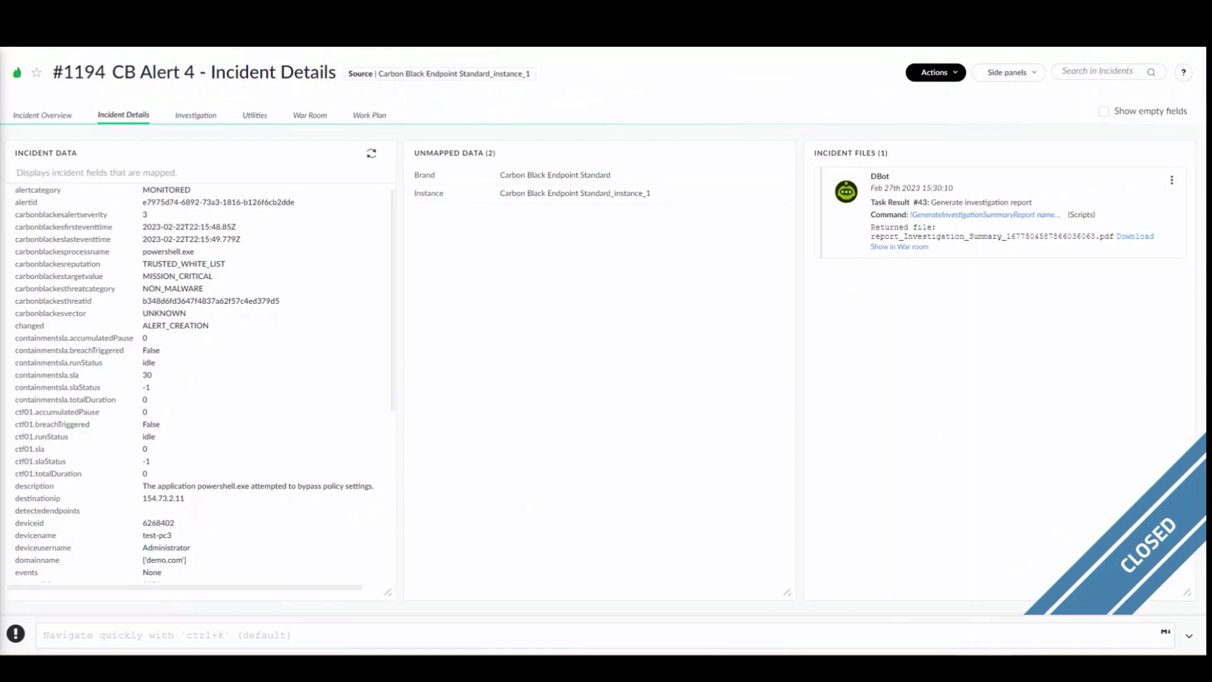
Step: Open the Investigation tab and pick the first file hash indicator for tagging
{"action": "left_click", "coordinate": [203, 114]}
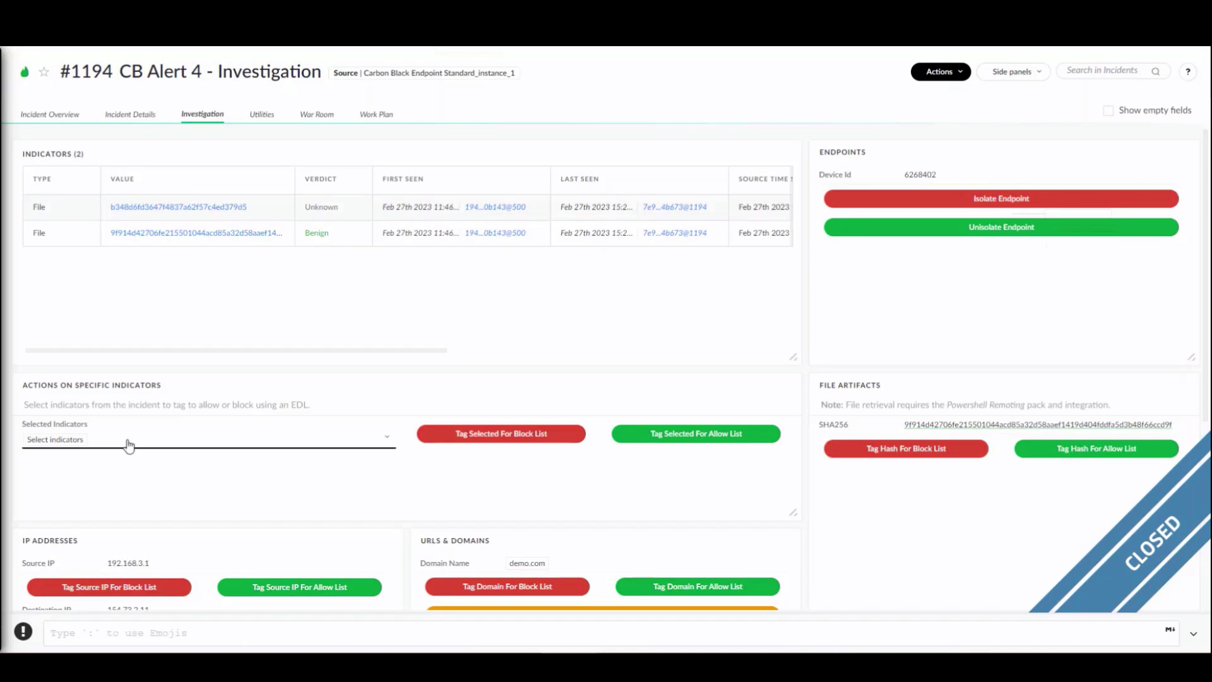
{"action": "left_click", "coordinate": [128, 446]}
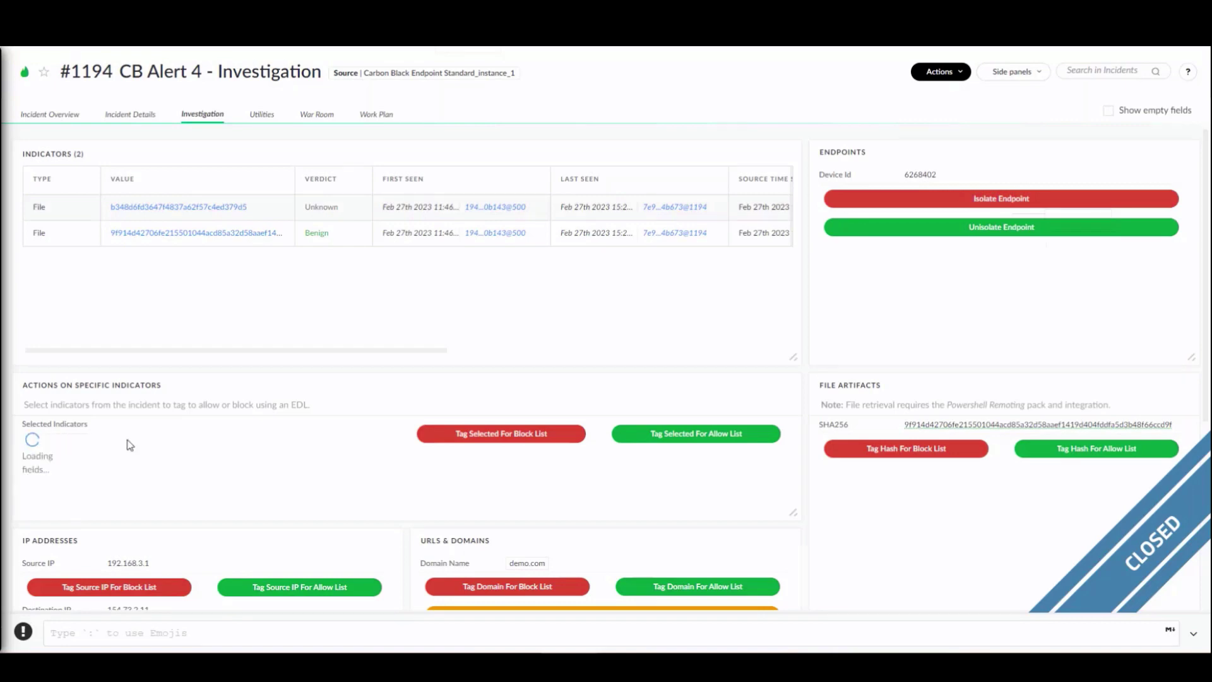
{"action": "left_click", "coordinate": [243, 490]}
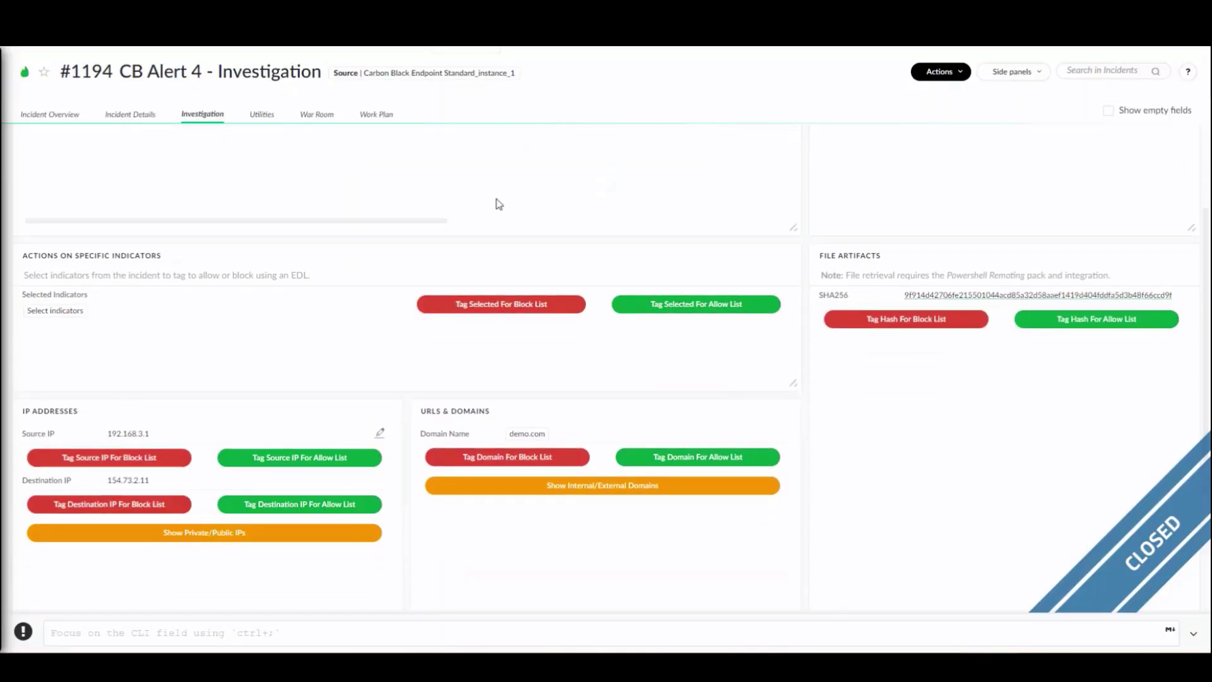
{"action": "scroll", "coordinate": [304, 550], "scroll_direction": "down", "scroll_amount": 2}
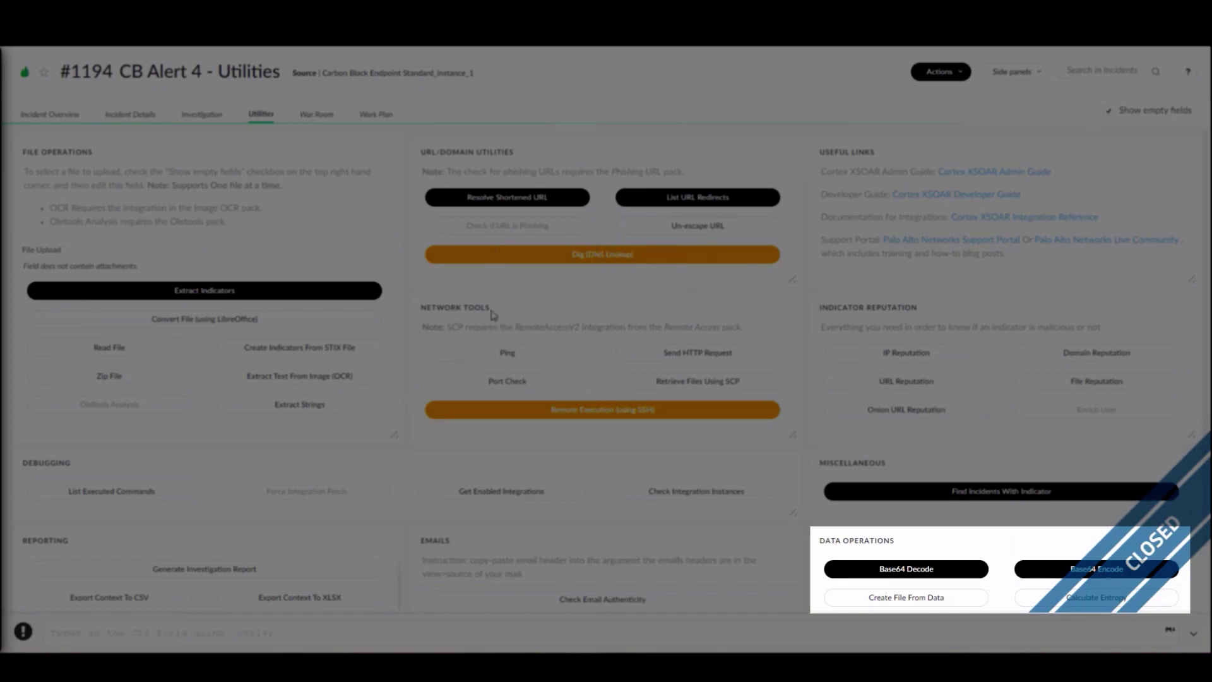
{"action": "scroll", "coordinate": [1006, 377], "scroll_direction": "down", "scroll_amount": 2}
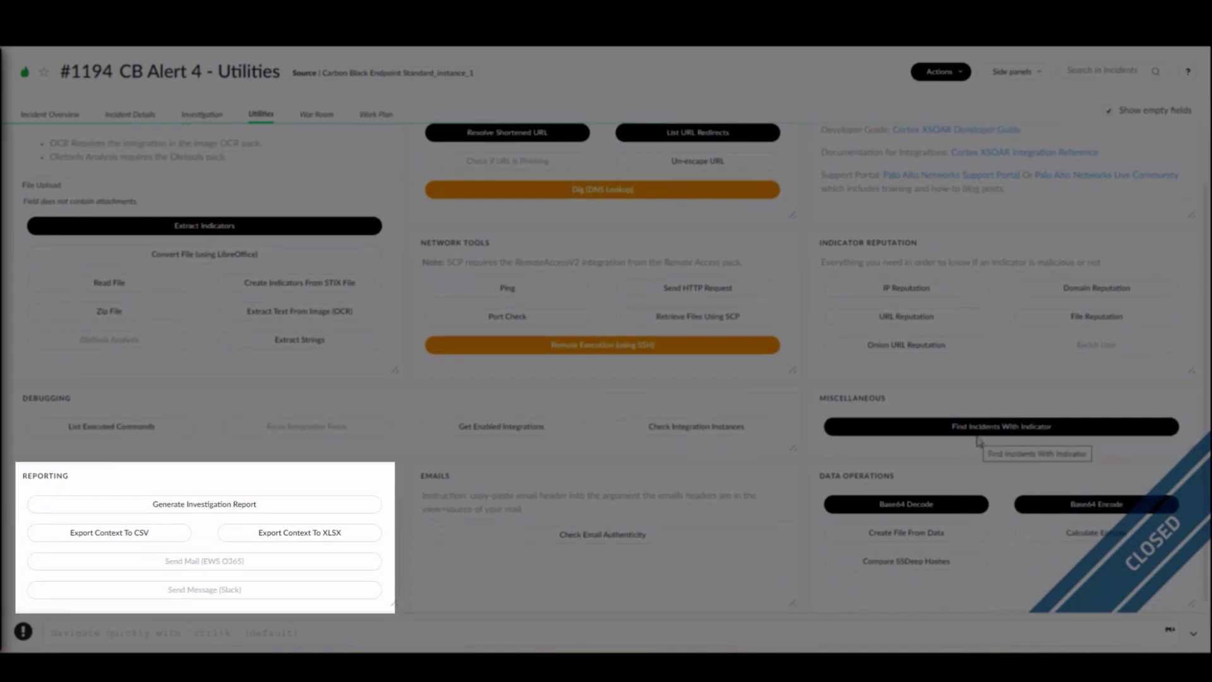